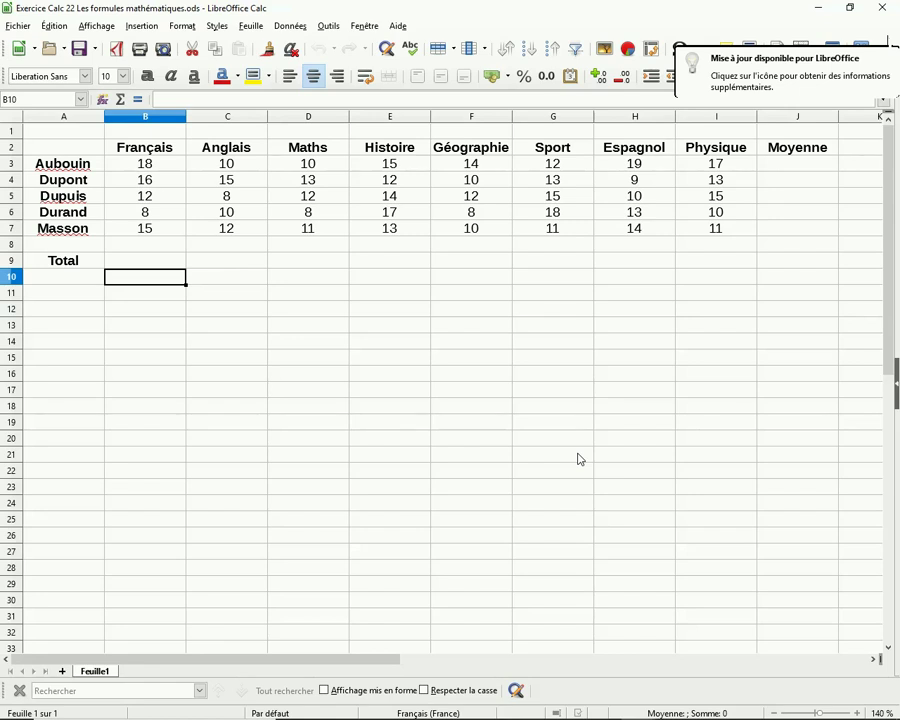
Insert one empty column immediately before the Histoire column.
{"action": "right_click", "coordinate": [397, 119]}
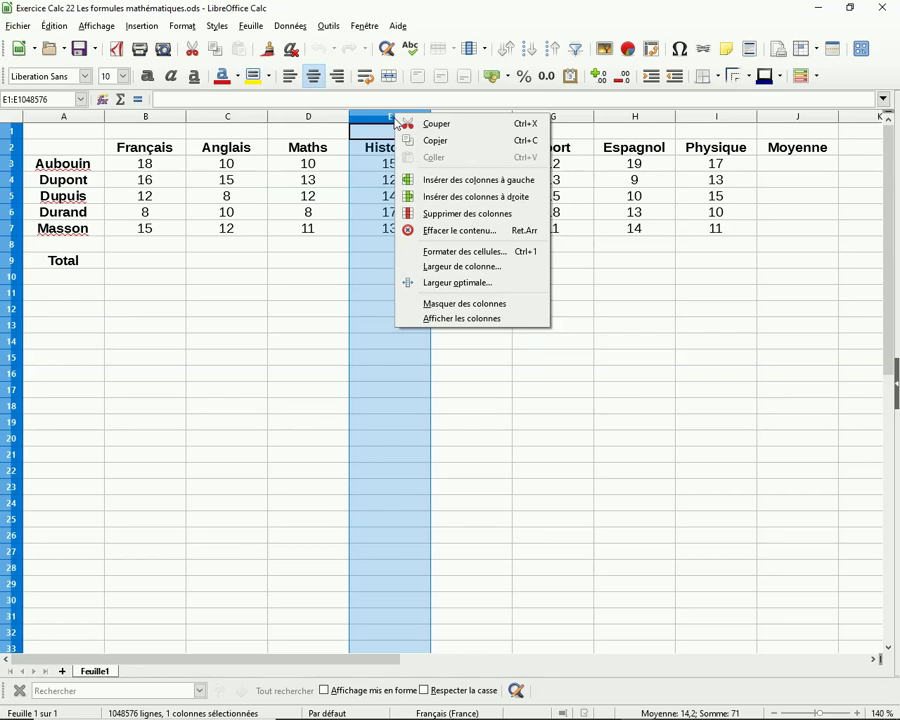
{"action": "left_click", "coordinate": [452, 182]}
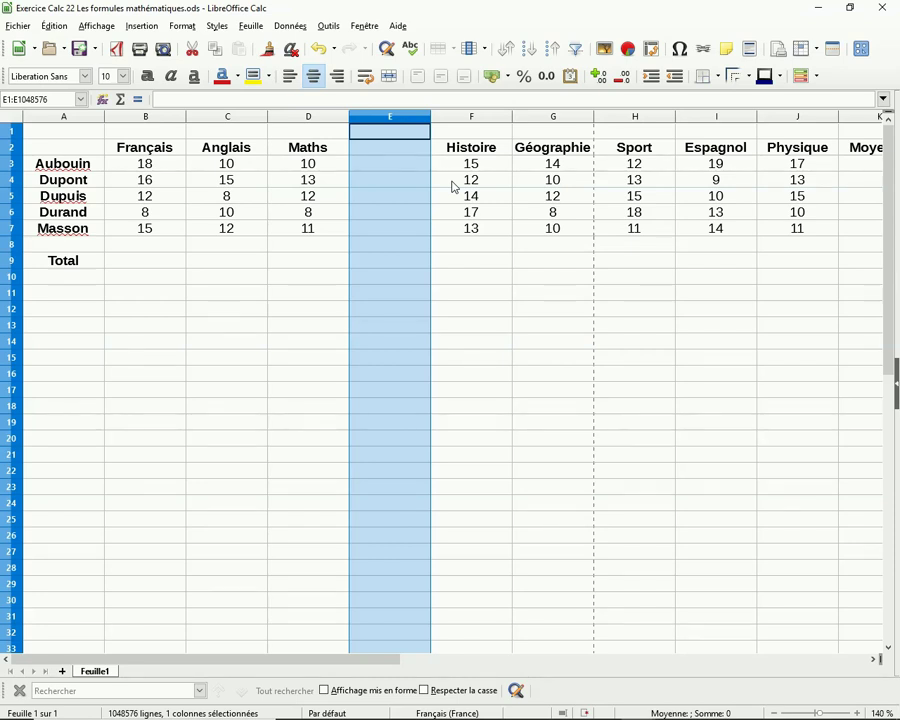
Insert three empty columns after Espagnol by using the Géographie, Sport and Espagnol columns as the selection.
{"action": "left_click", "coordinate": [538, 119]}
{"action": "left_click_drag", "start_coordinate": [538, 123], "coordinate": [703, 133]}
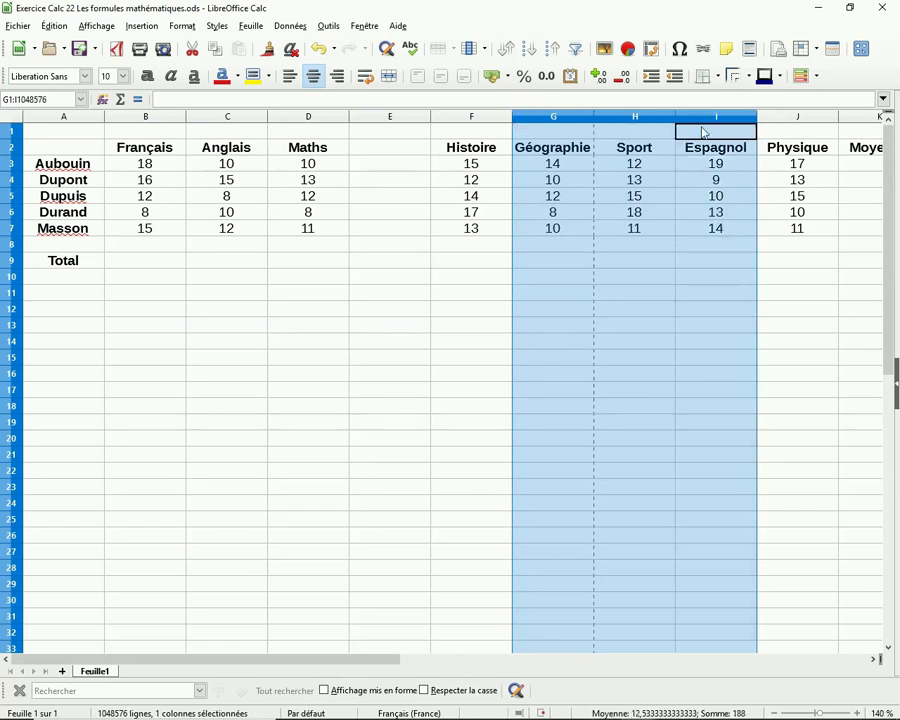
{"action": "right_click", "coordinate": [631, 122]}
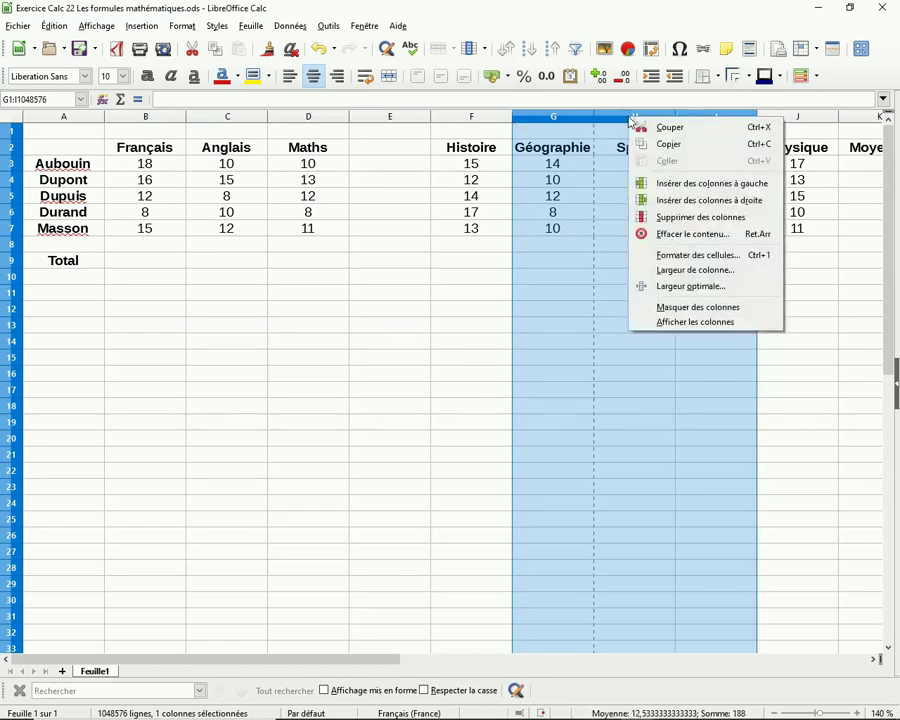
{"action": "left_click", "coordinate": [664, 205]}
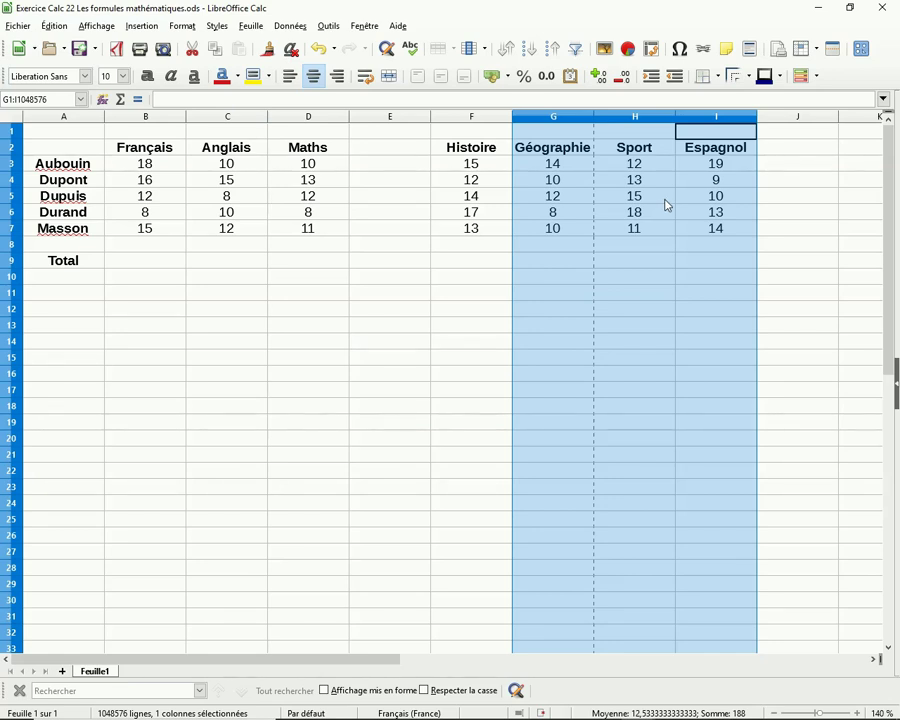
Delete the three empty columns J to L between Espagnol and Physique.
{"action": "scroll", "coordinate": [484, 672], "scroll_direction": "right", "scroll_amount": 1}
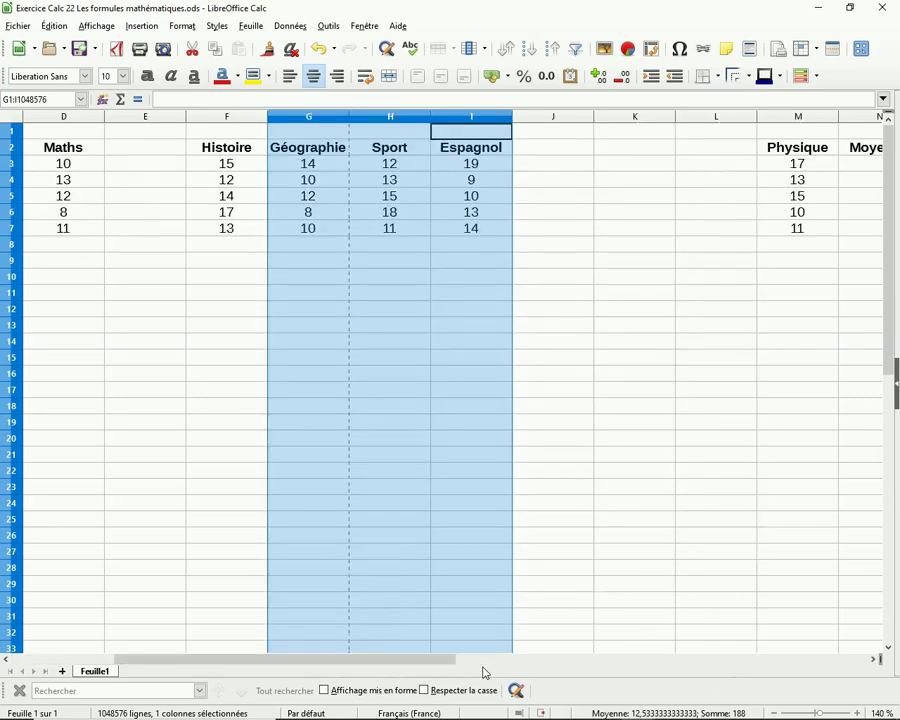
{"action": "left_click_drag", "start_coordinate": [534, 117], "coordinate": [707, 131]}
{"action": "right_click", "coordinate": [634, 125]}
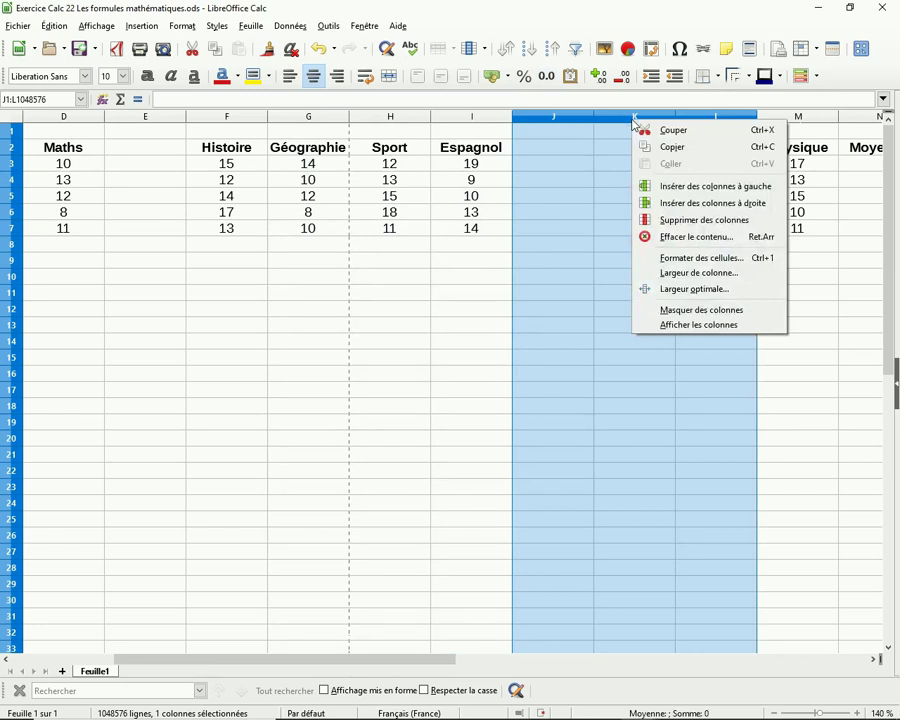
{"action": "left_click", "coordinate": [679, 222]}
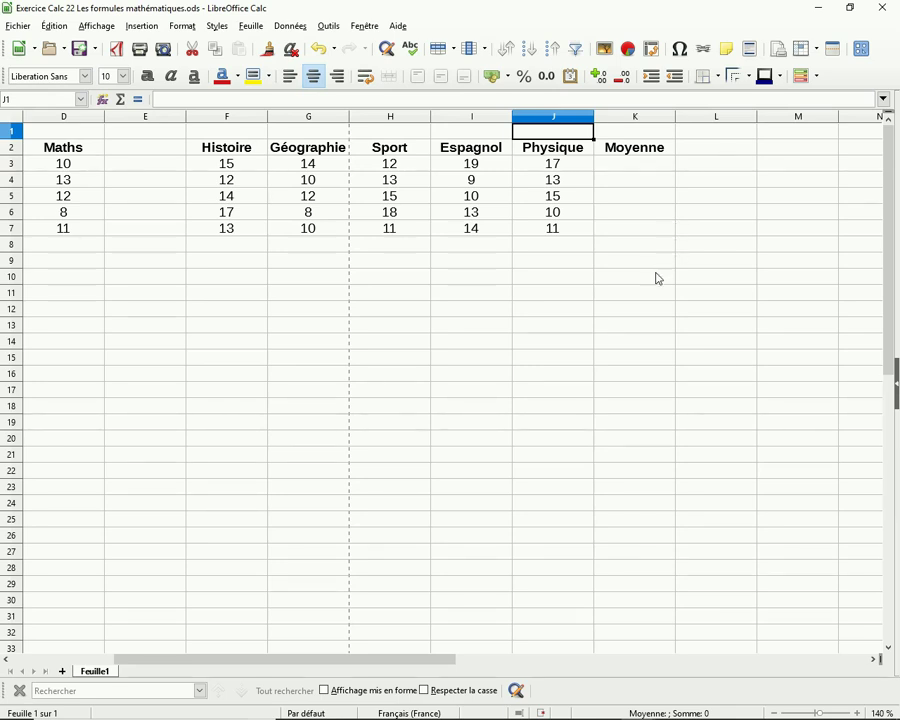
Fit the Sport column's width to its contents and manually widen it beyond the neighbouring columns.
{"action": "double_click", "coordinate": [432, 118]}
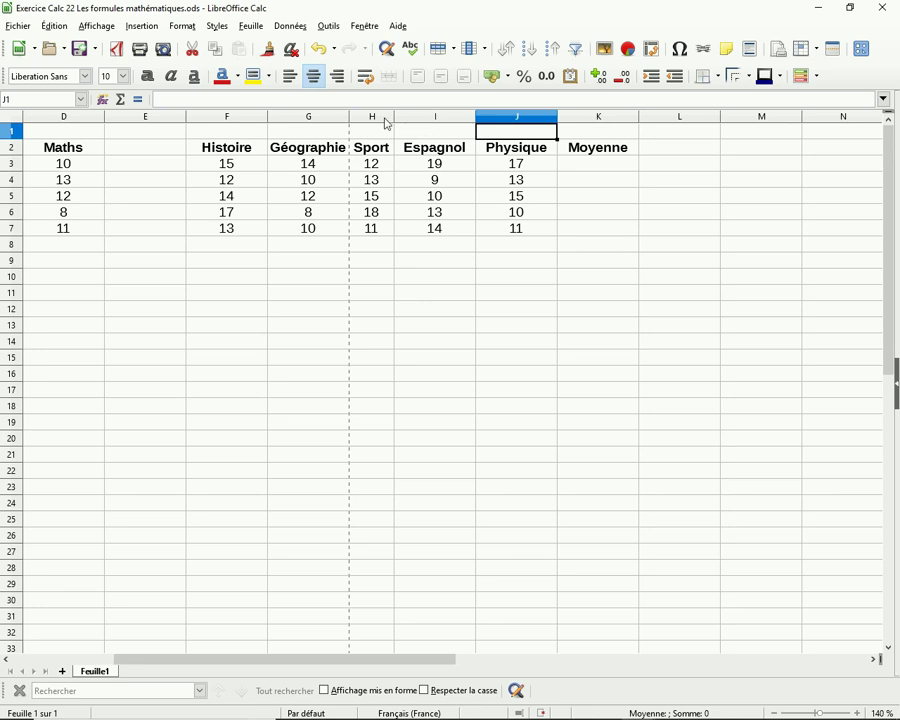
{"action": "left_click_drag", "start_coordinate": [394, 116], "coordinate": [480, 130]}
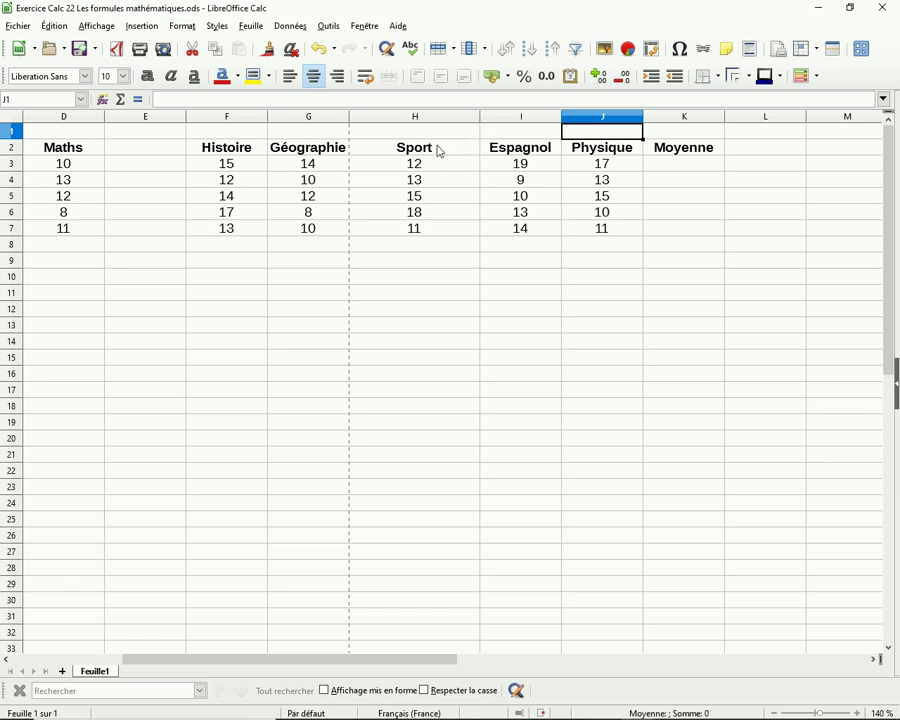
Set the width of all columns in the sheet to 3 cm.
{"action": "key", "text": "ctrl+a"}
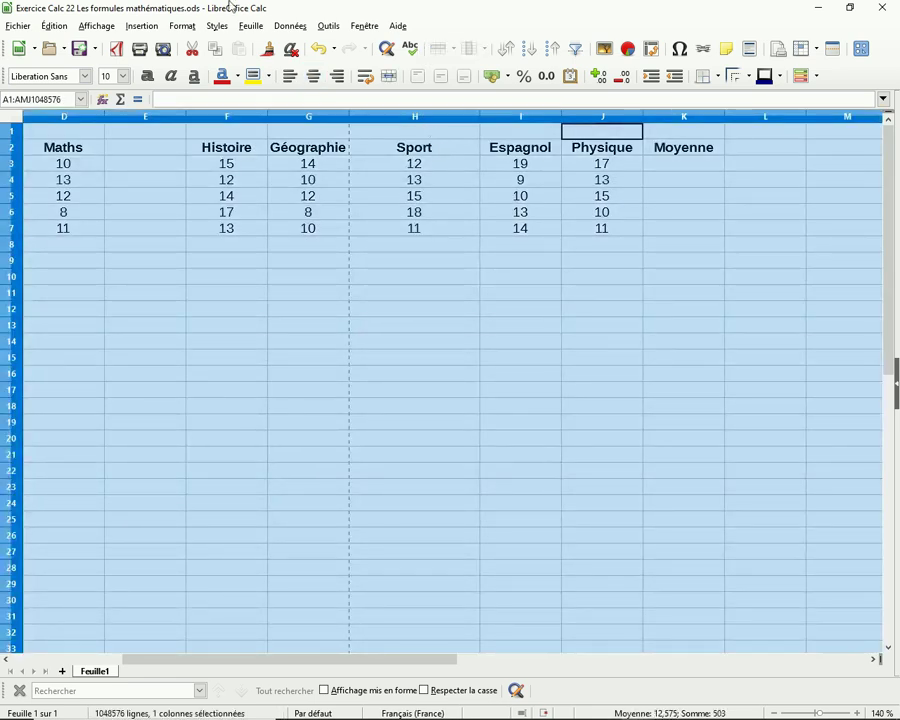
{"action": "left_click", "coordinate": [180, 27]}
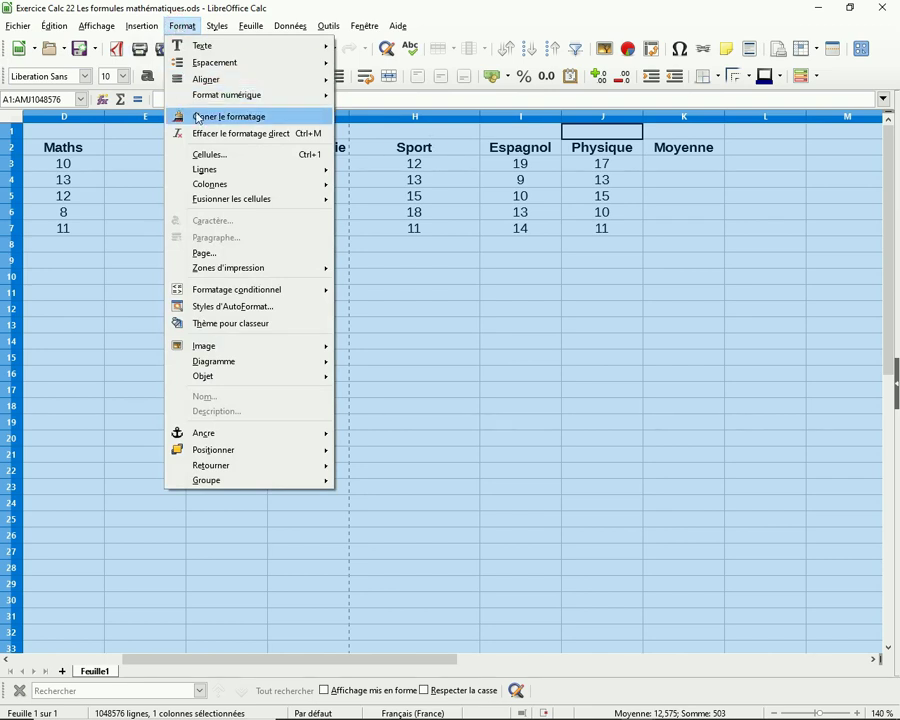
{"action": "mouse_move", "coordinate": [222, 188]}
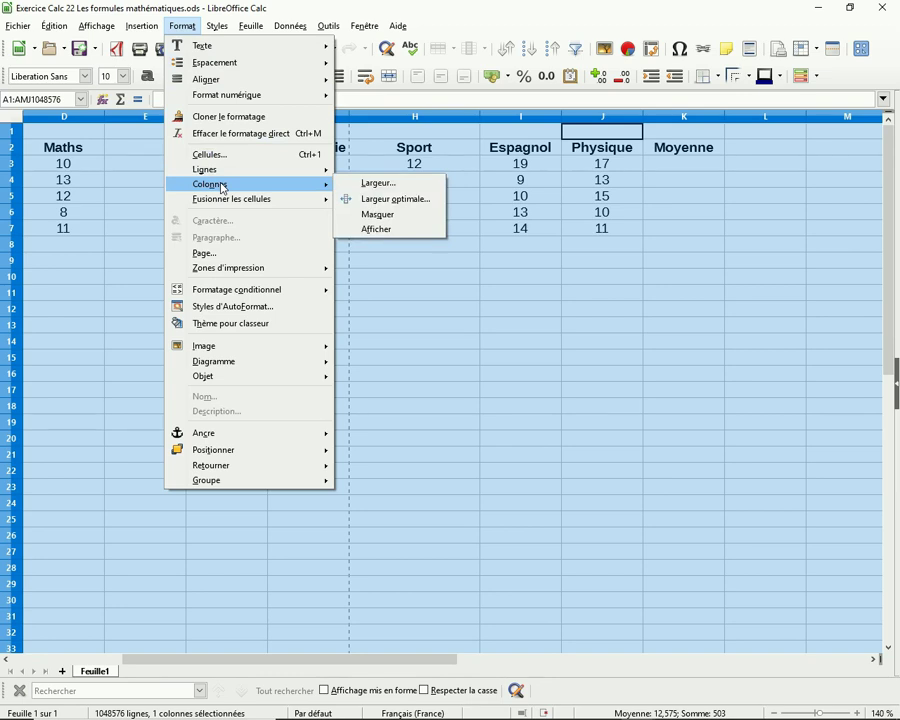
{"action": "left_click", "coordinate": [388, 187]}
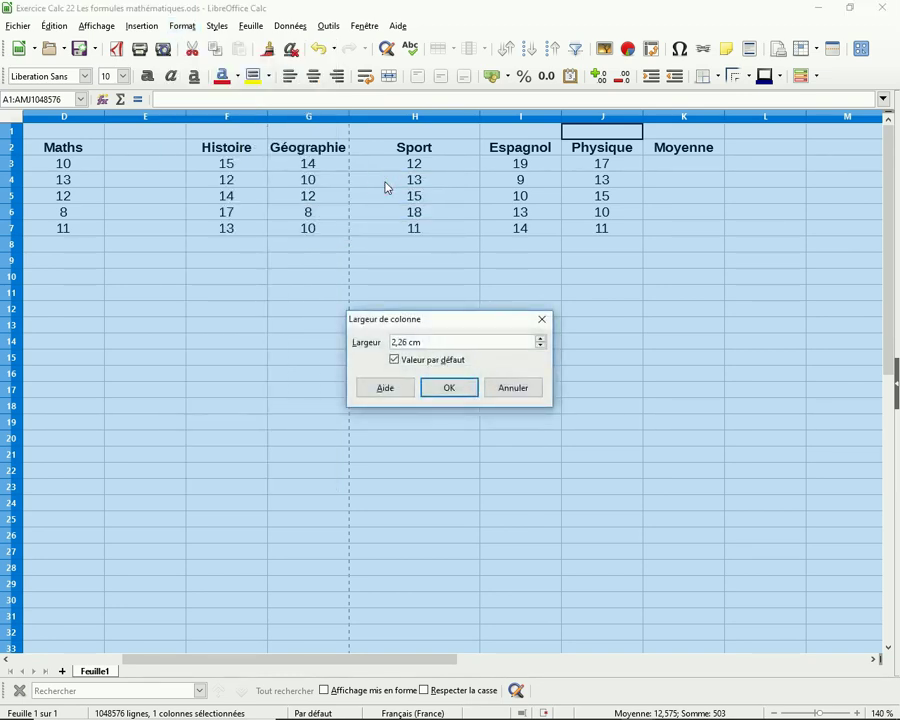
{"action": "left_click_drag", "start_coordinate": [407, 343], "coordinate": [391, 341]}
{"action": "type", "text": "3"}
{"action": "left_click", "coordinate": [452, 390]}
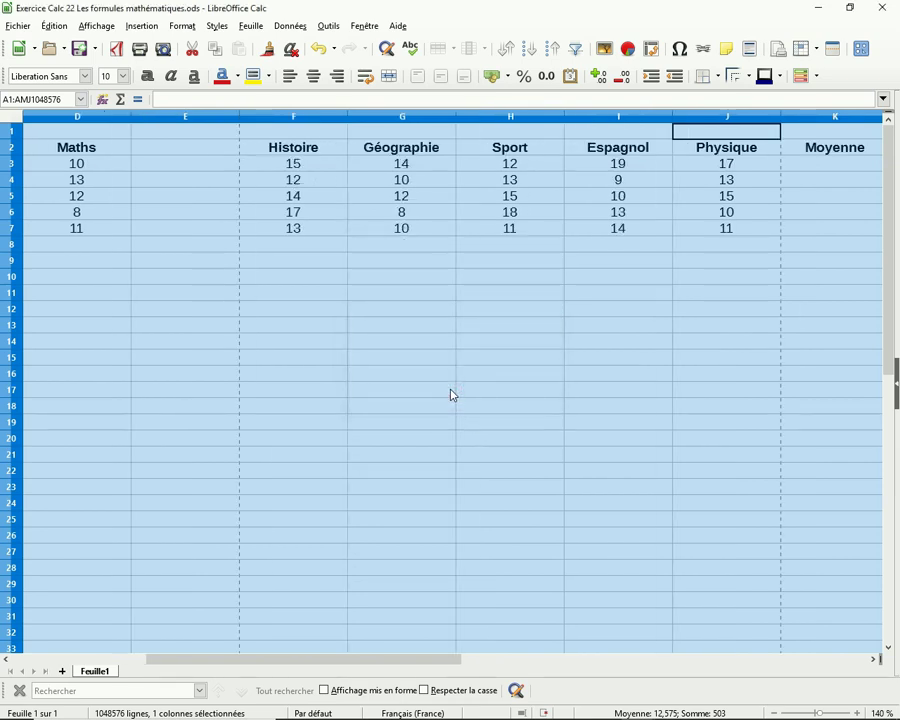
{"action": "left_click", "coordinate": [452, 395]}
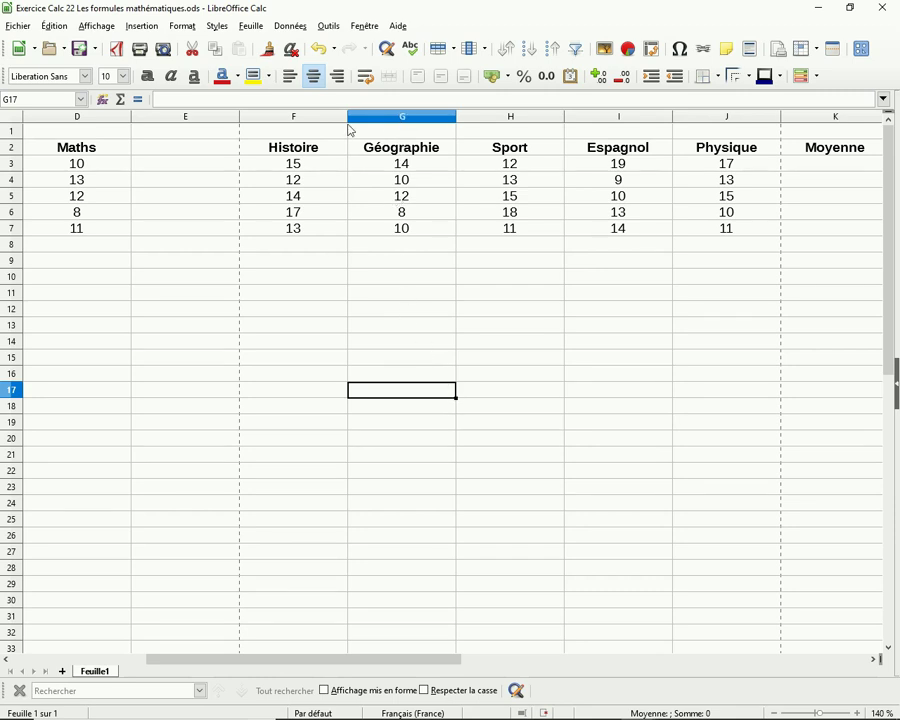
Set the width of the Histoire column alone to 2,6 cm.
{"action": "left_click", "coordinate": [297, 121]}
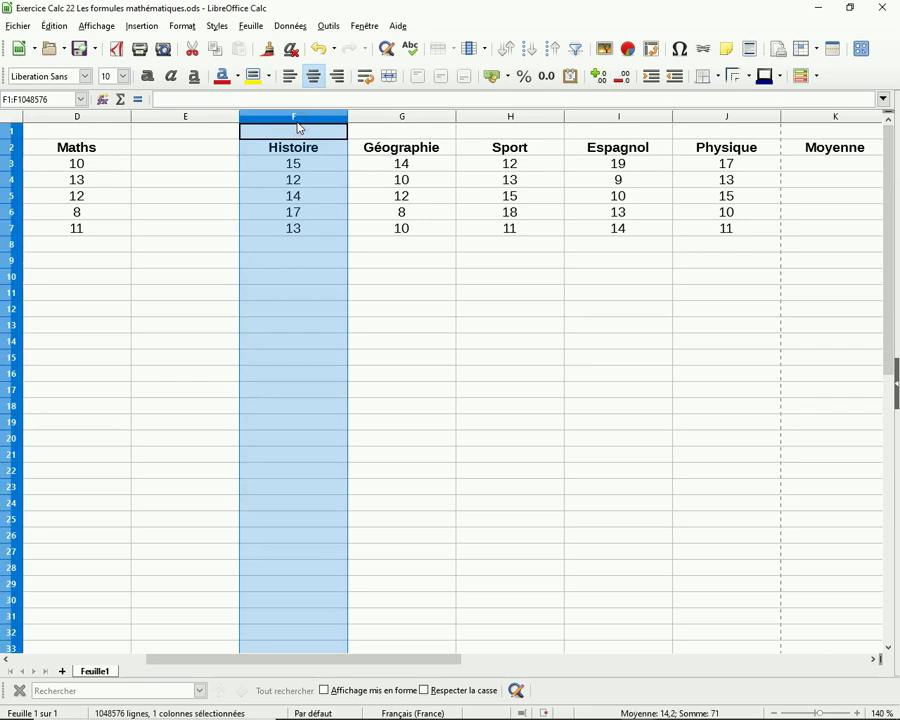
{"action": "right_click", "coordinate": [298, 124]}
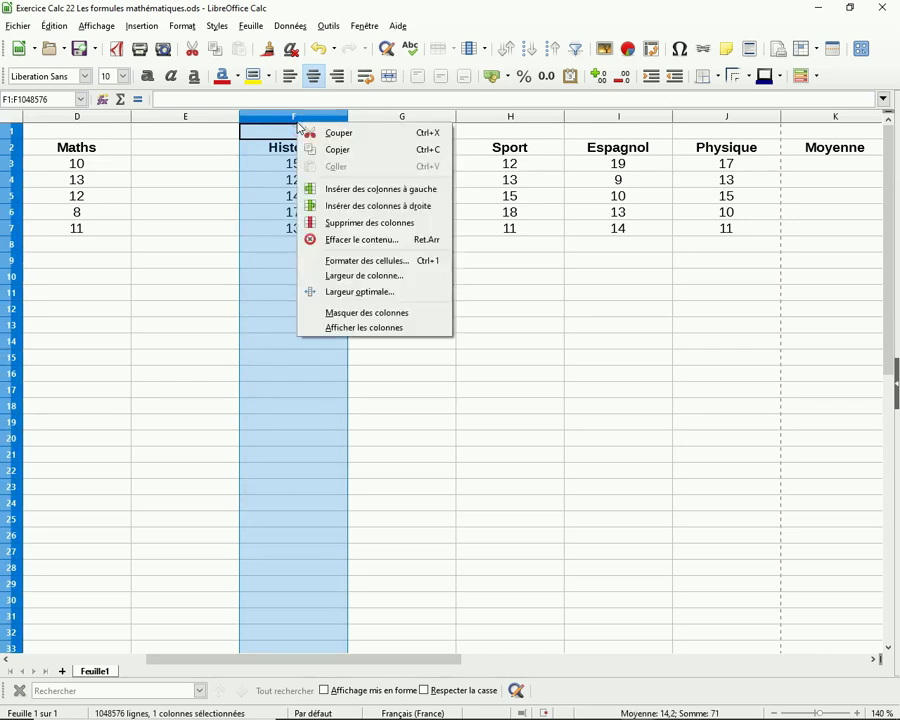
{"action": "left_click", "coordinate": [376, 278]}
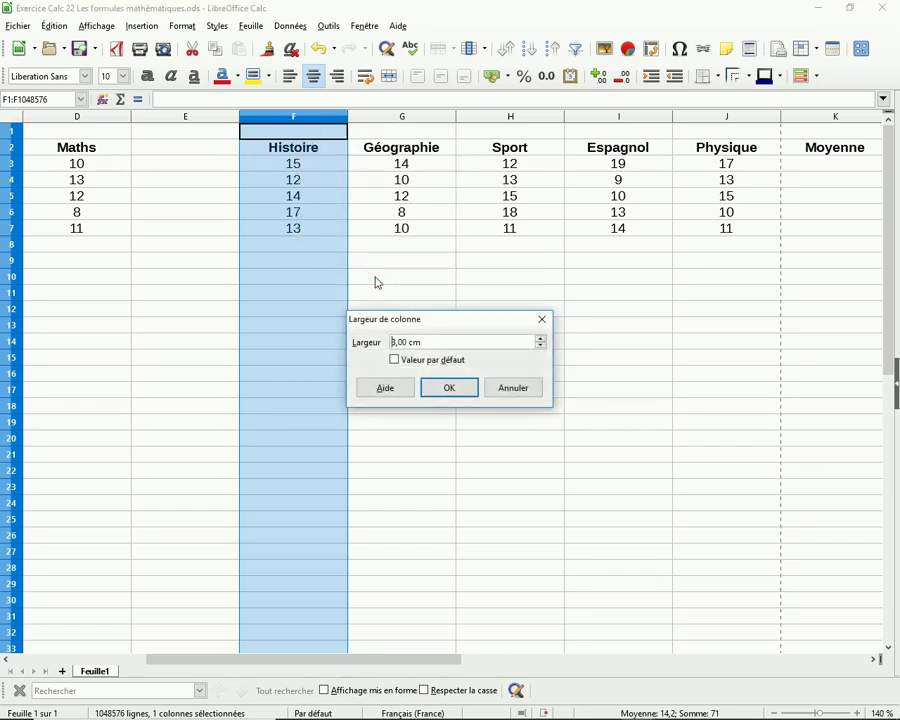
{"action": "double_click", "coordinate": [404, 341]}
{"action": "type", "text": "2,6"}
{"action": "left_click", "coordinate": [452, 389]}
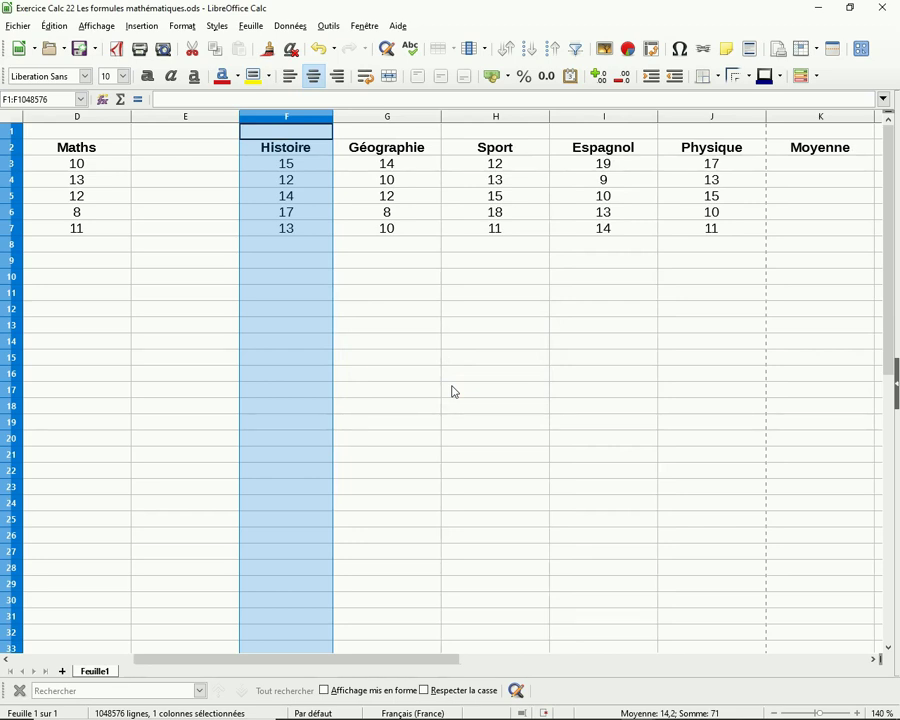
Hide the Sport column.
{"action": "left_click", "coordinate": [474, 119]}
{"action": "right_click", "coordinate": [474, 121]}
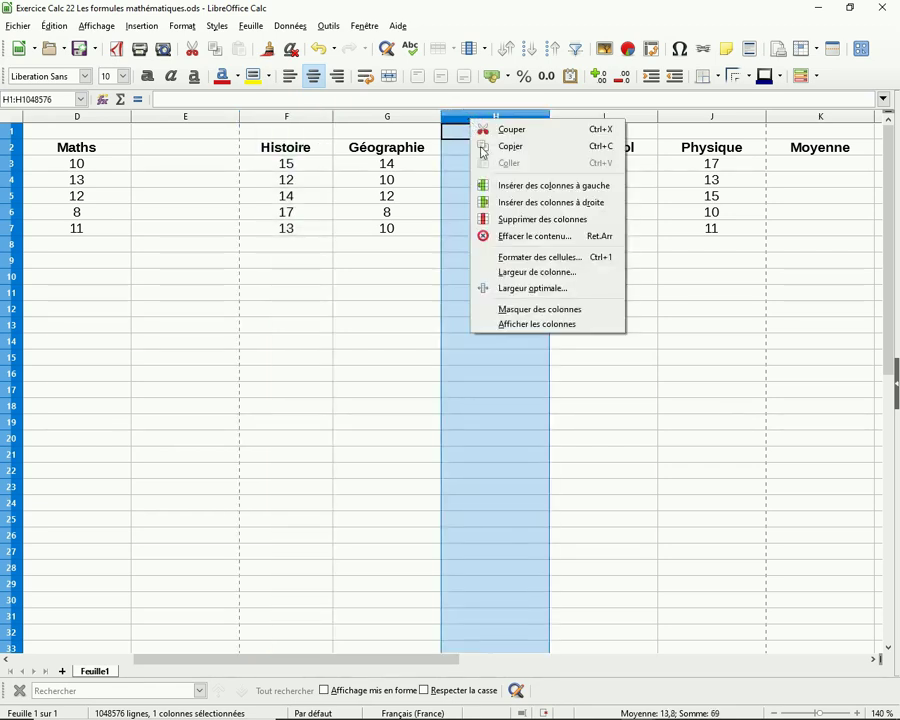
{"action": "left_click", "coordinate": [547, 310]}
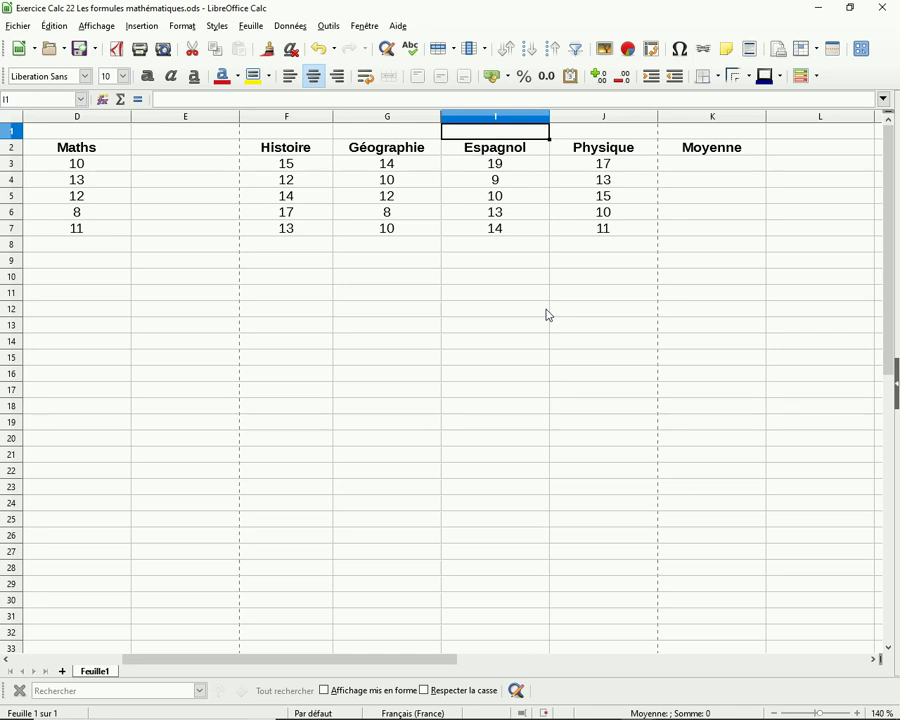
{"action": "left_click", "coordinate": [530, 340]}
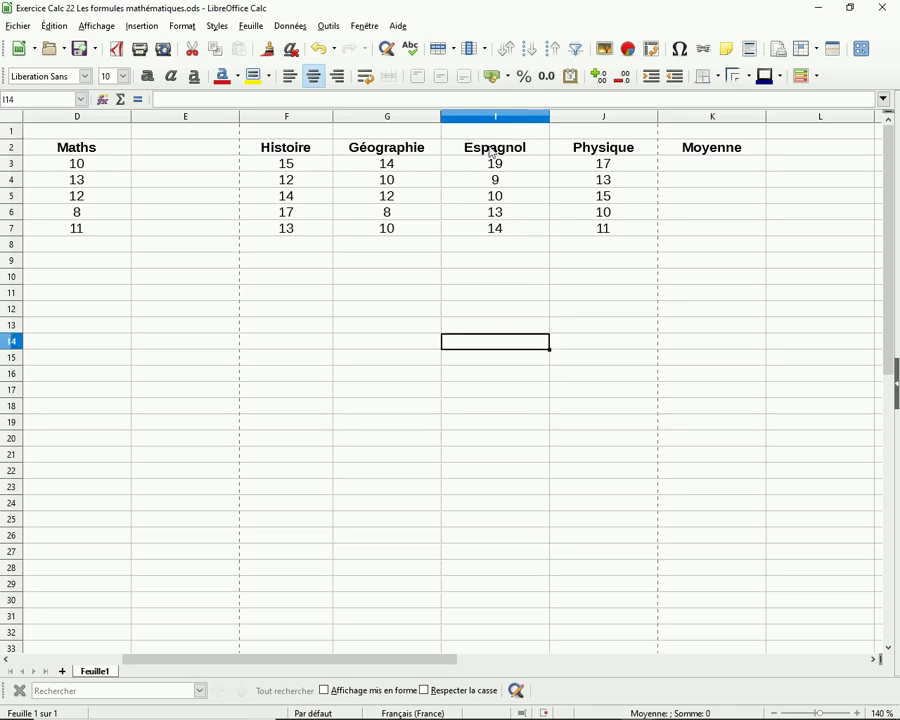
{"action": "left_click", "coordinate": [626, 262]}
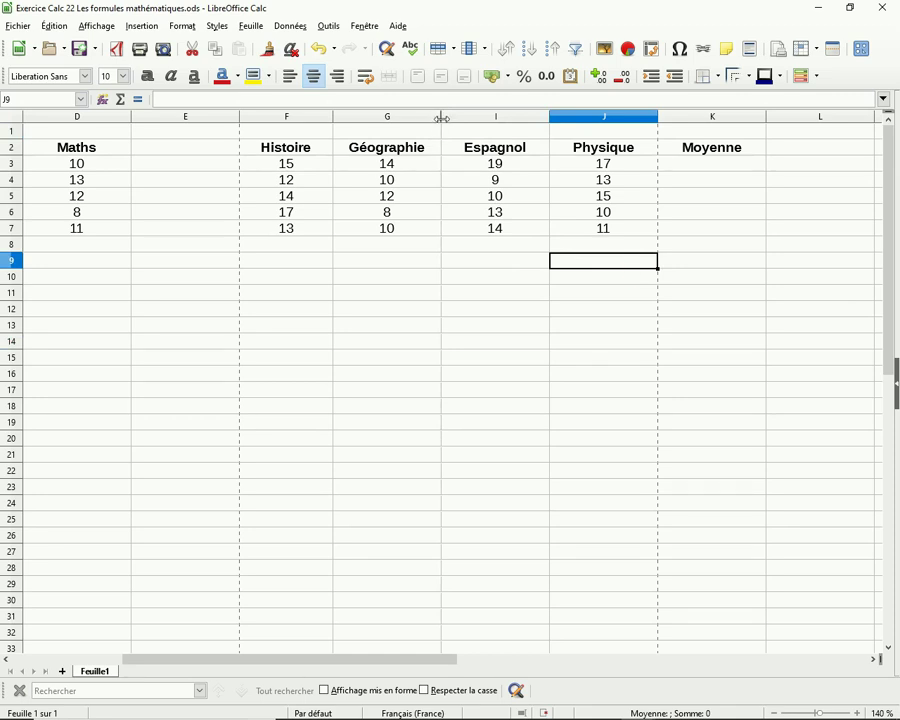
Show the hidden Sport column between Géographie and Espagnol again.
{"action": "right_click", "coordinate": [441, 119]}
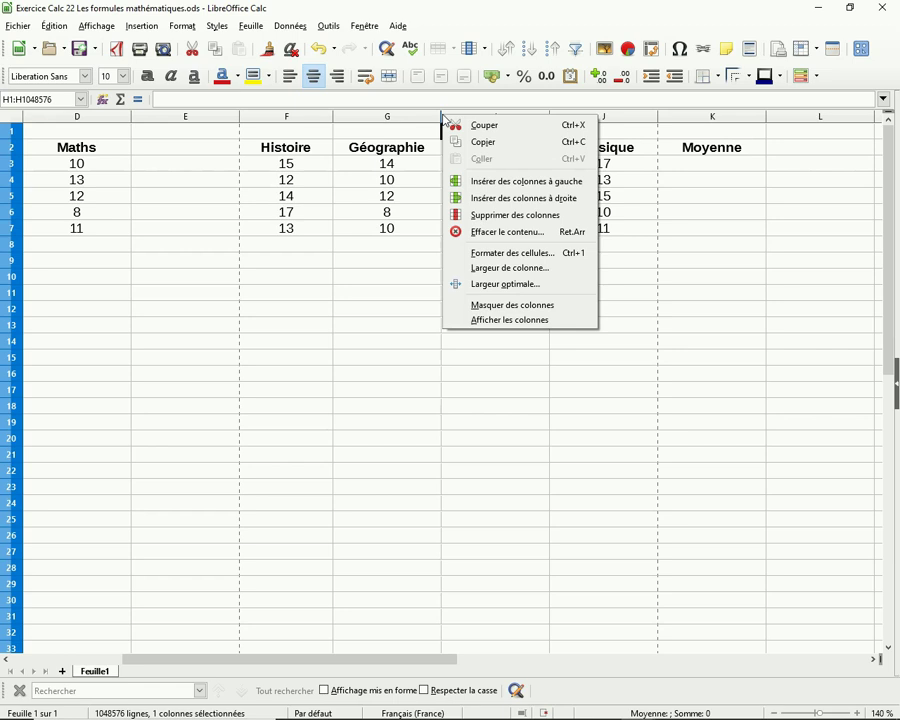
{"action": "left_click", "coordinate": [492, 320]}
{"action": "left_click", "coordinate": [624, 366]}
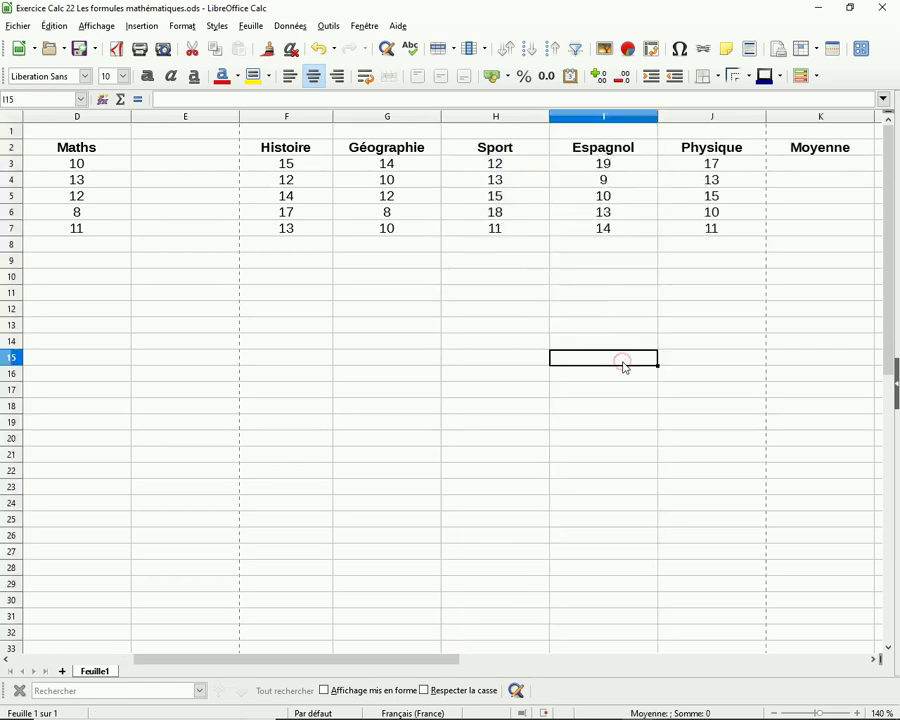